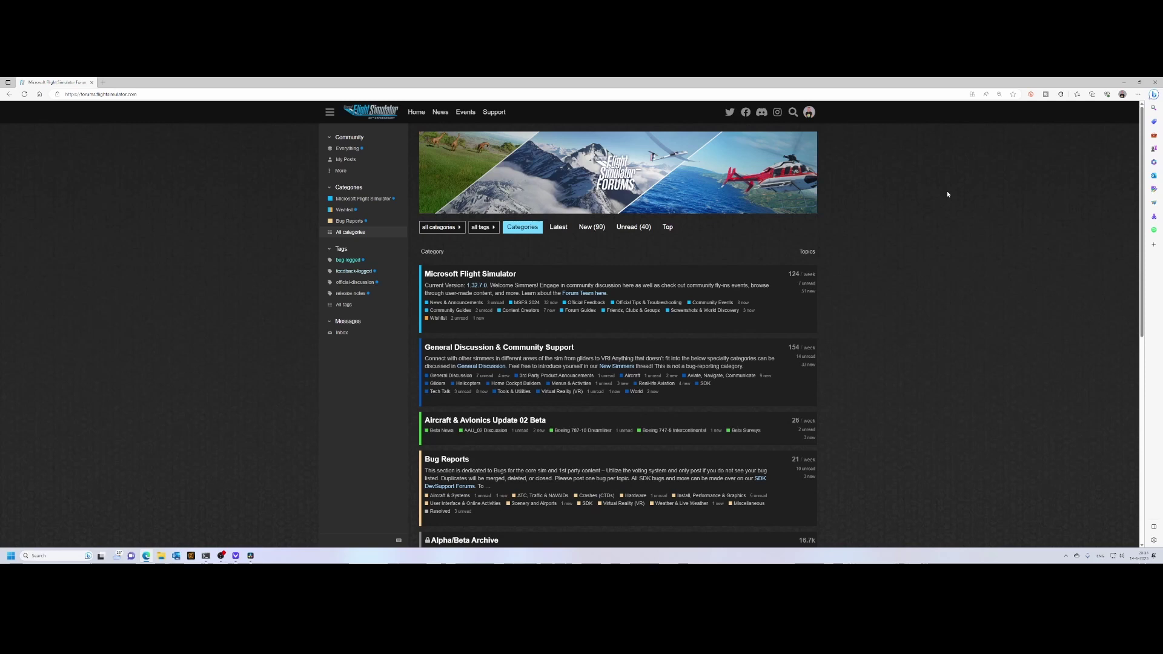
Switch to Microsoft Store and search for "xbox insider"
key("super")
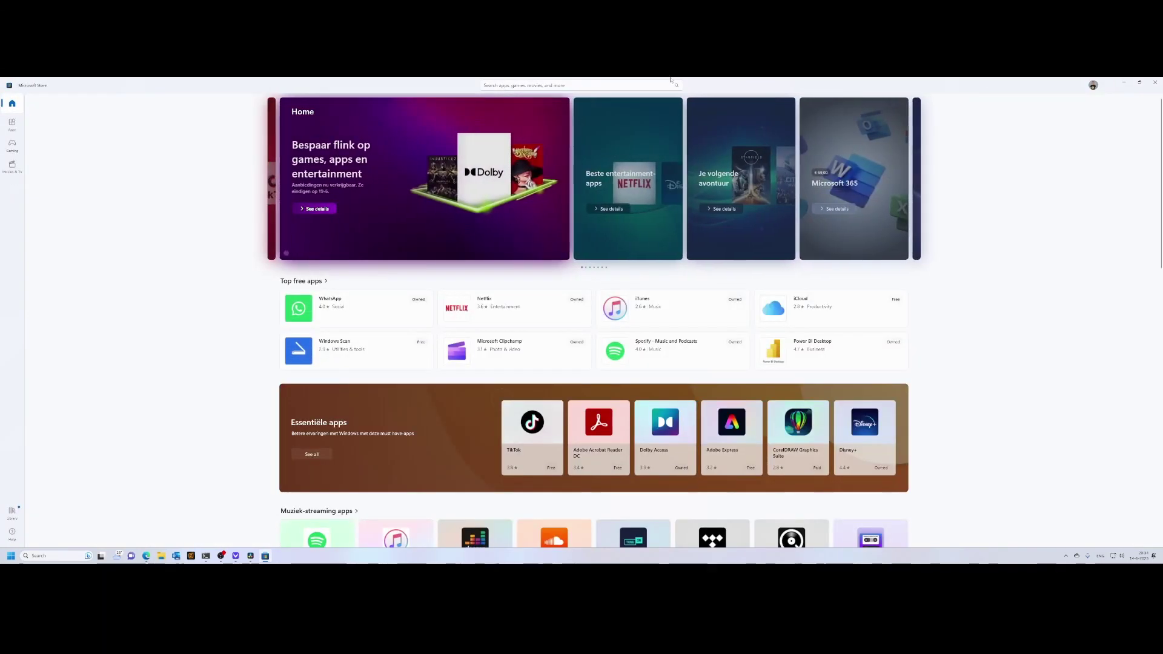
left_click(534, 85)
type("xb")
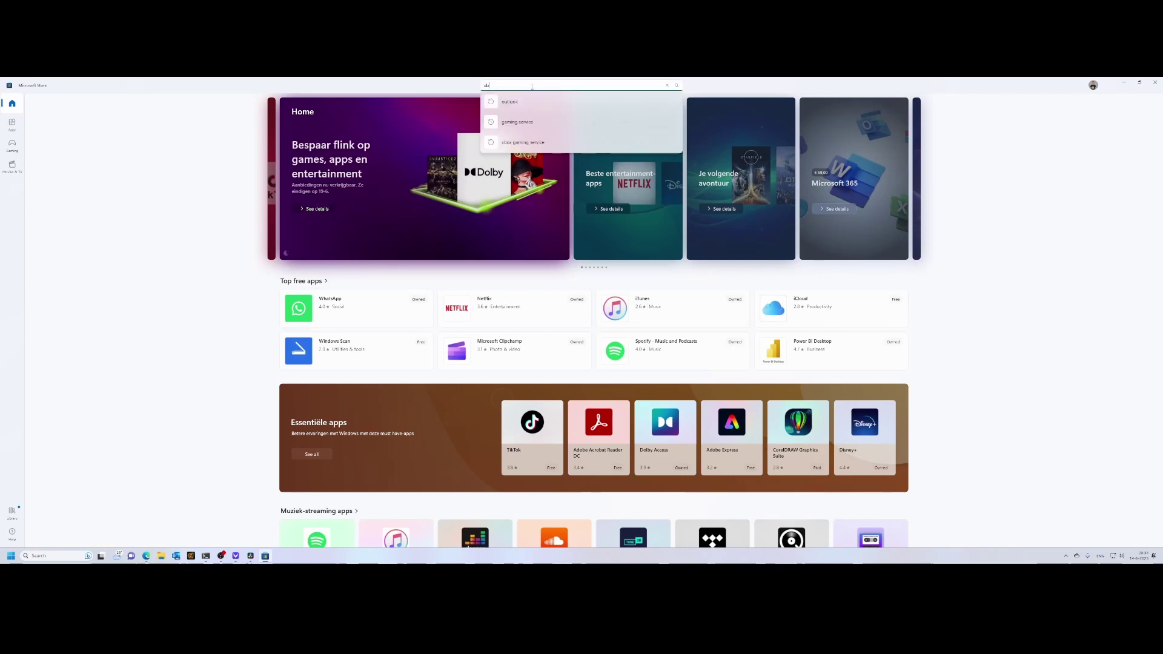
type("ox ins")
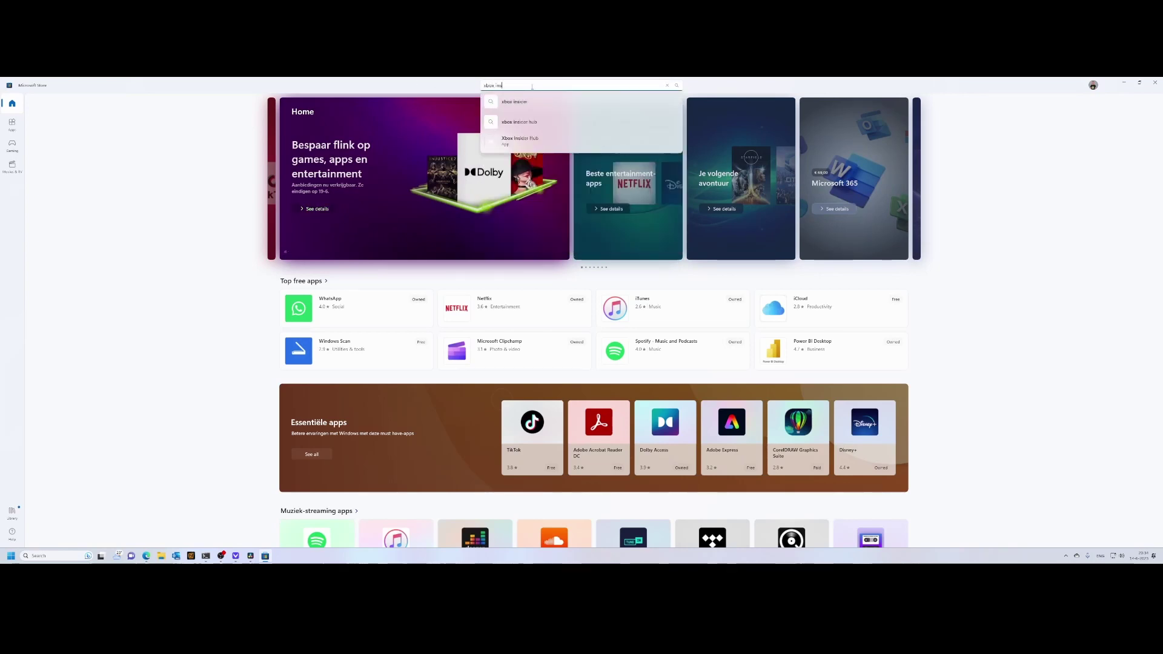
left_click(508, 103)
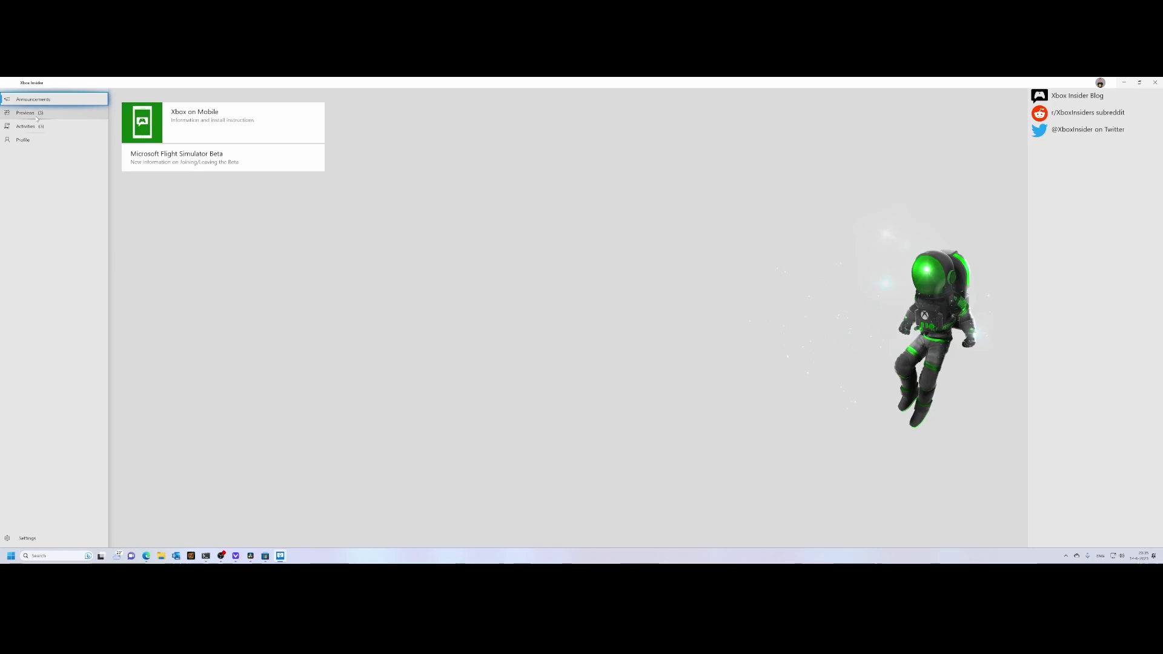
In Xbox Insider Hub, open the Microsoft Flight Simulator Beta preview and show its group management options
left_click(26, 113)
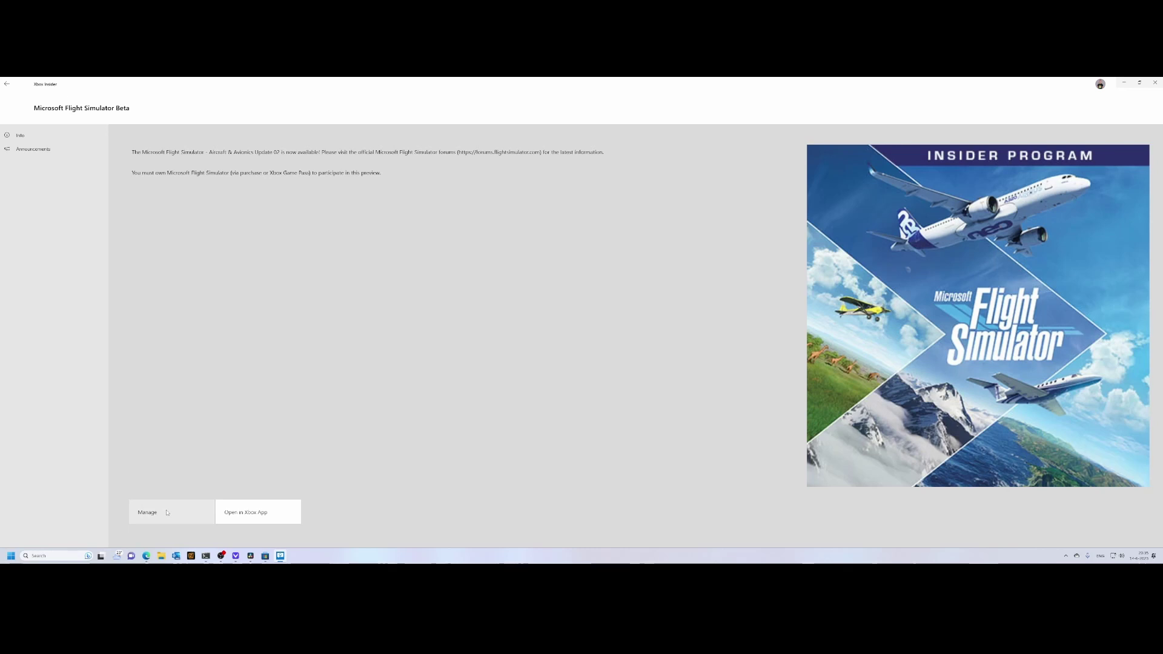
left_click(171, 512)
left_click(168, 515)
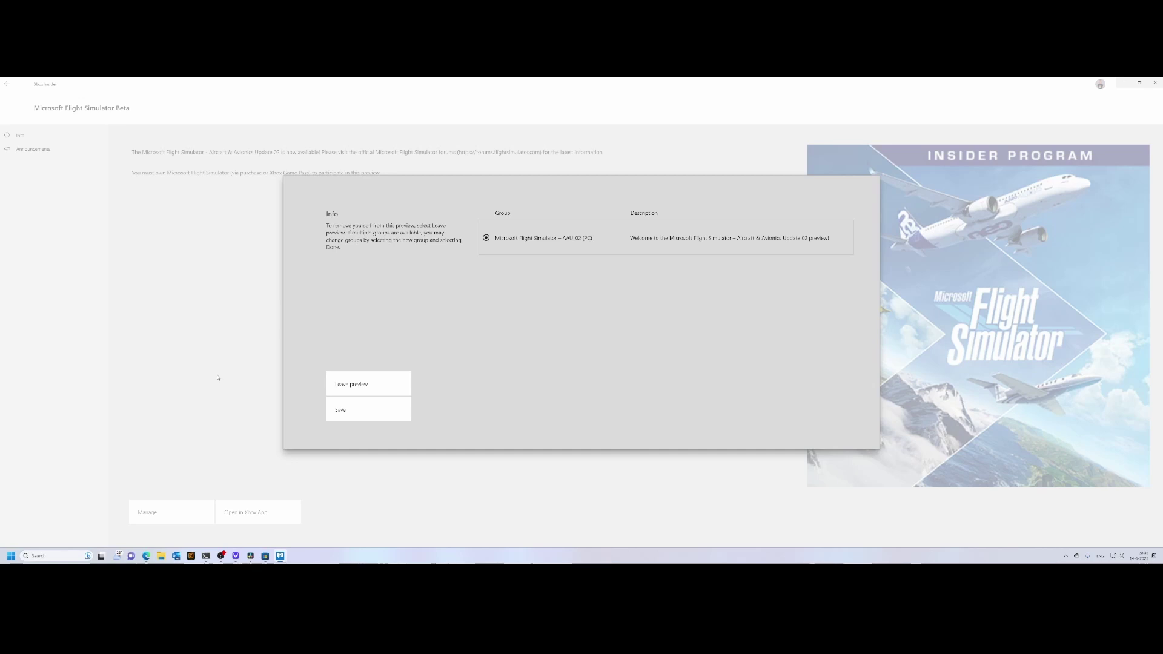
Switch to File Explorer, view the contents of the MSFS folder on Local Disk (C:), and close the window
left_click(162, 555)
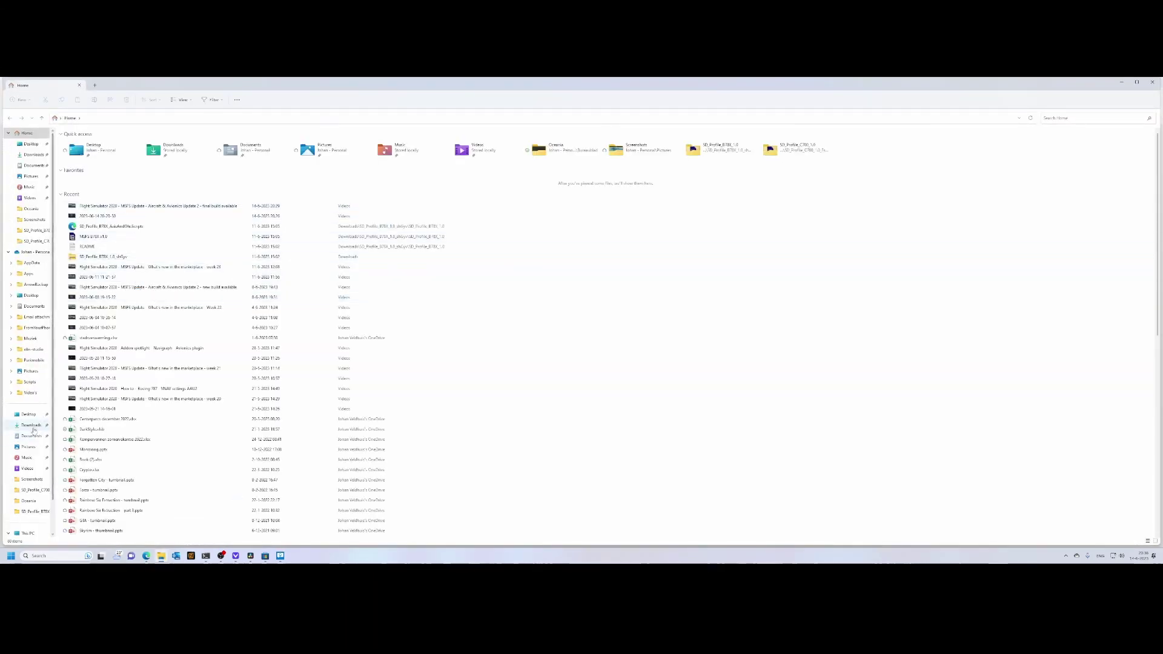
scroll(30, 497, "down", 1)
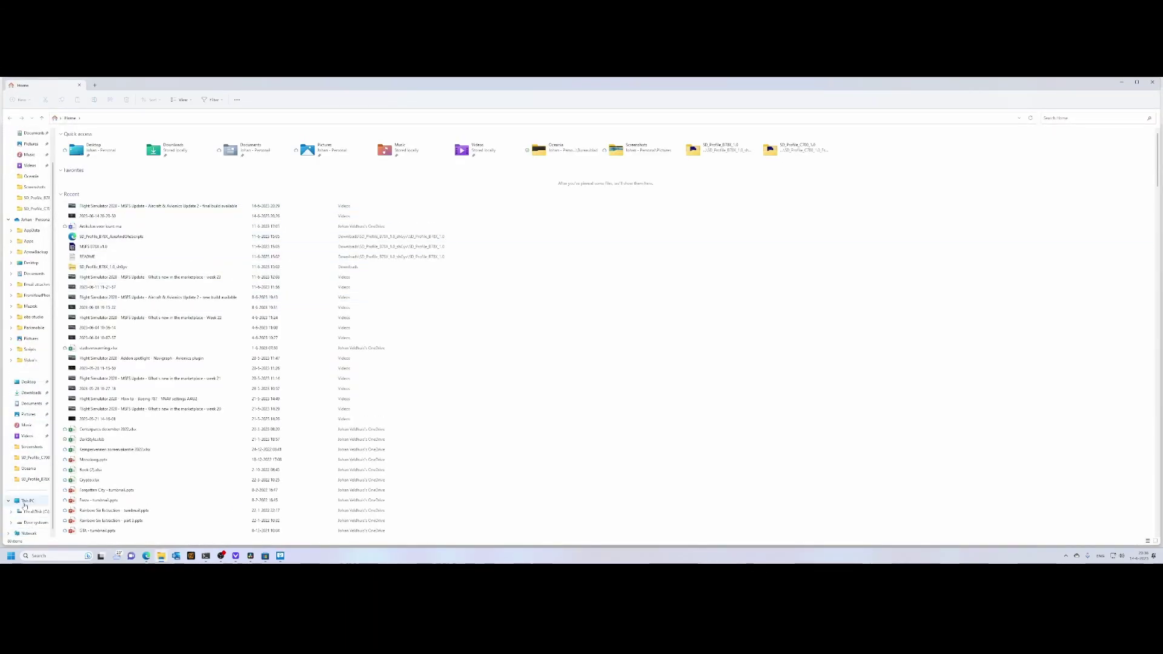
left_click(27, 513)
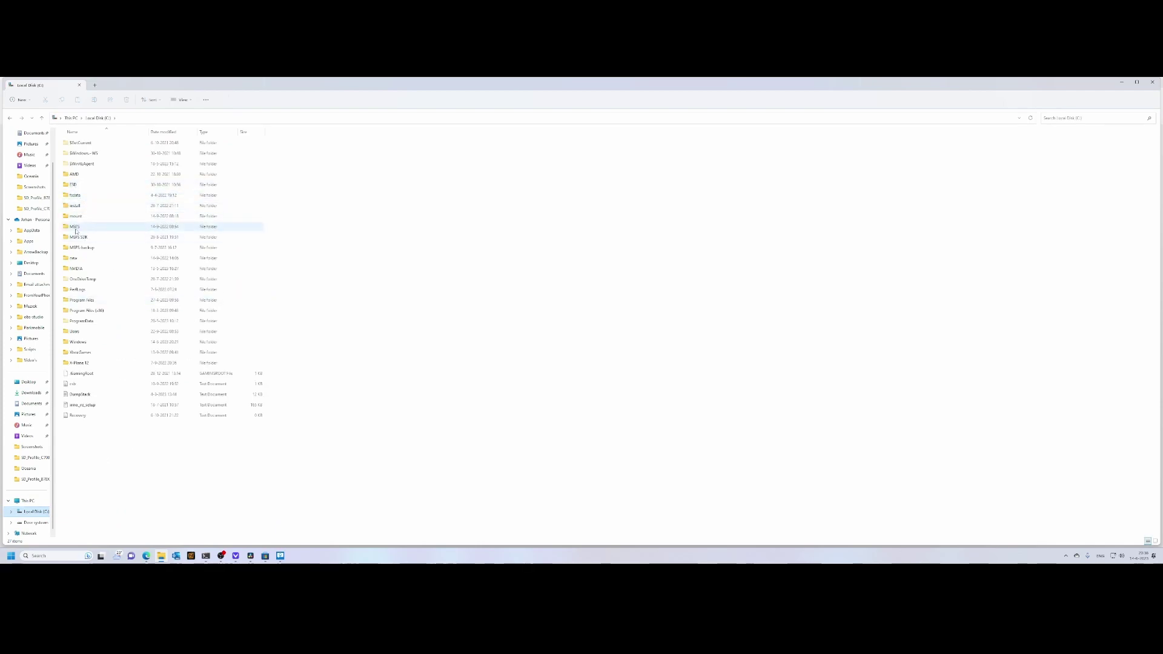
left_click(76, 229)
double_click(76, 229)
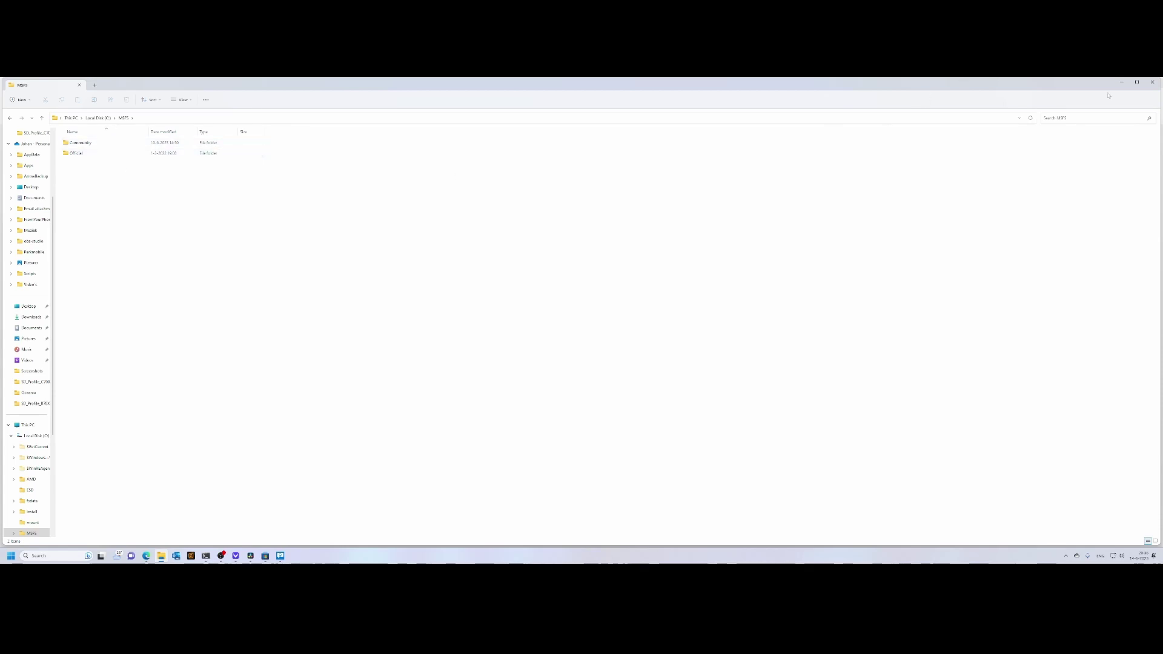
left_click(1152, 82)
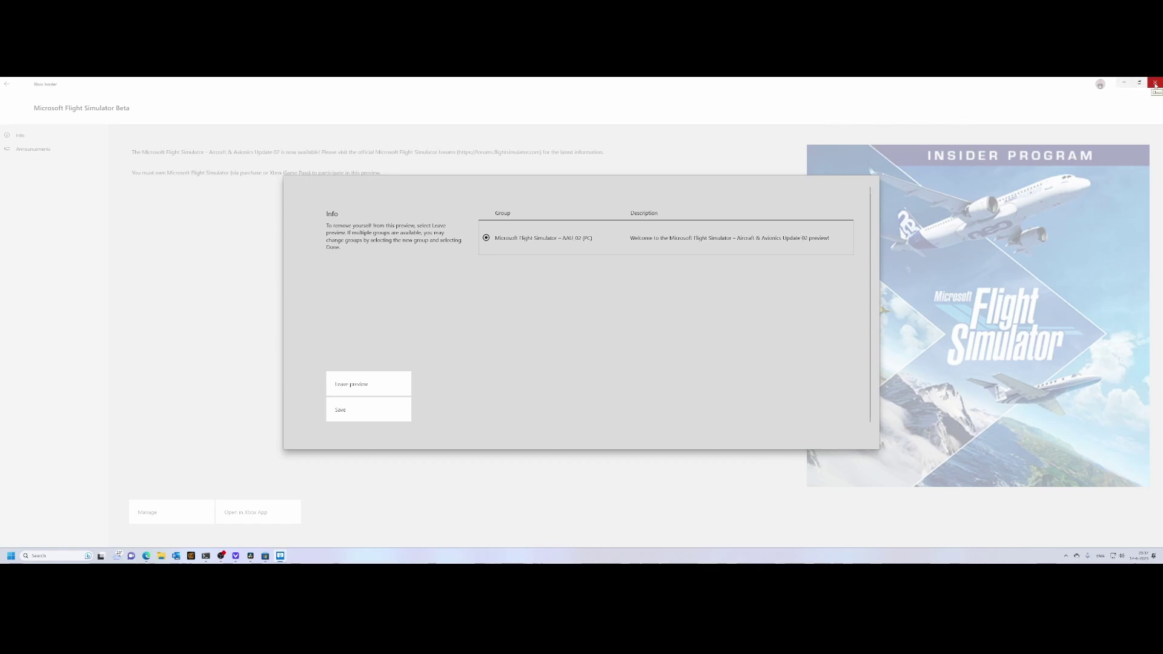
Close Xbox Insider Hub and check which account is signed in to Microsoft Store
left_click(1155, 84)
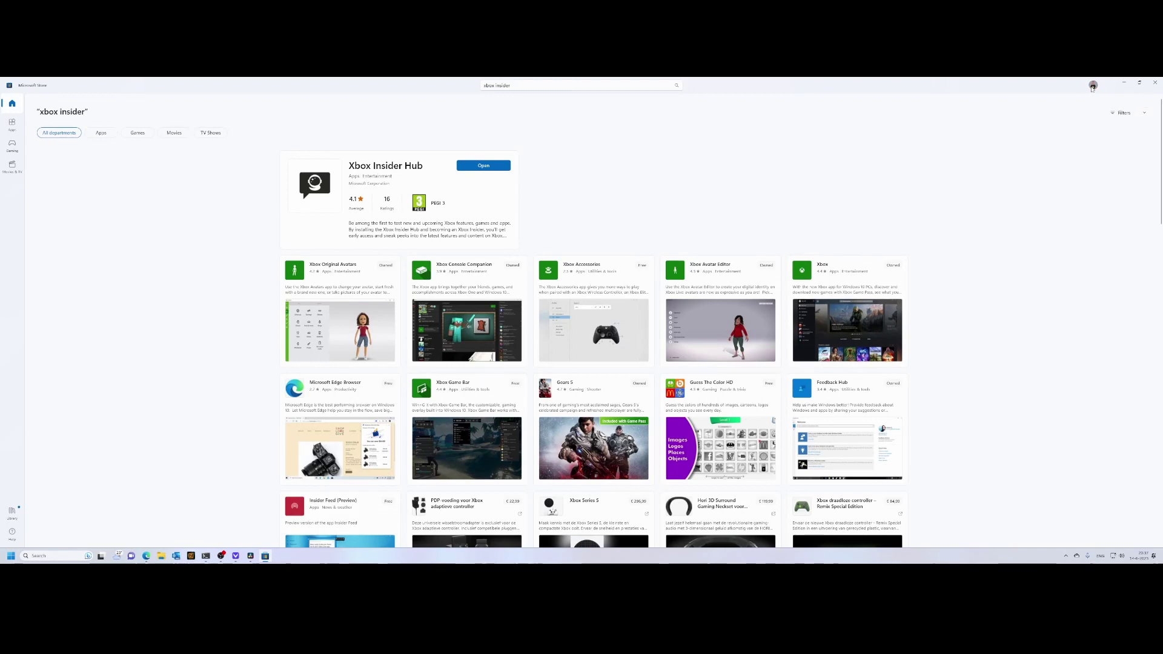
left_click(1093, 86)
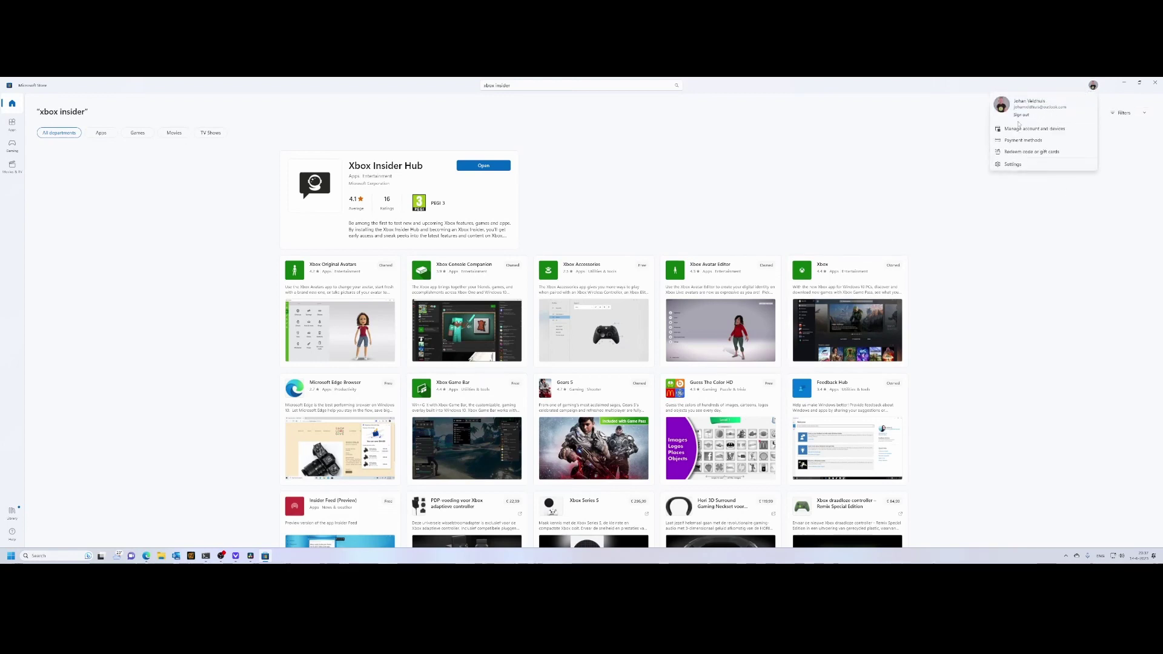
left_click(960, 152)
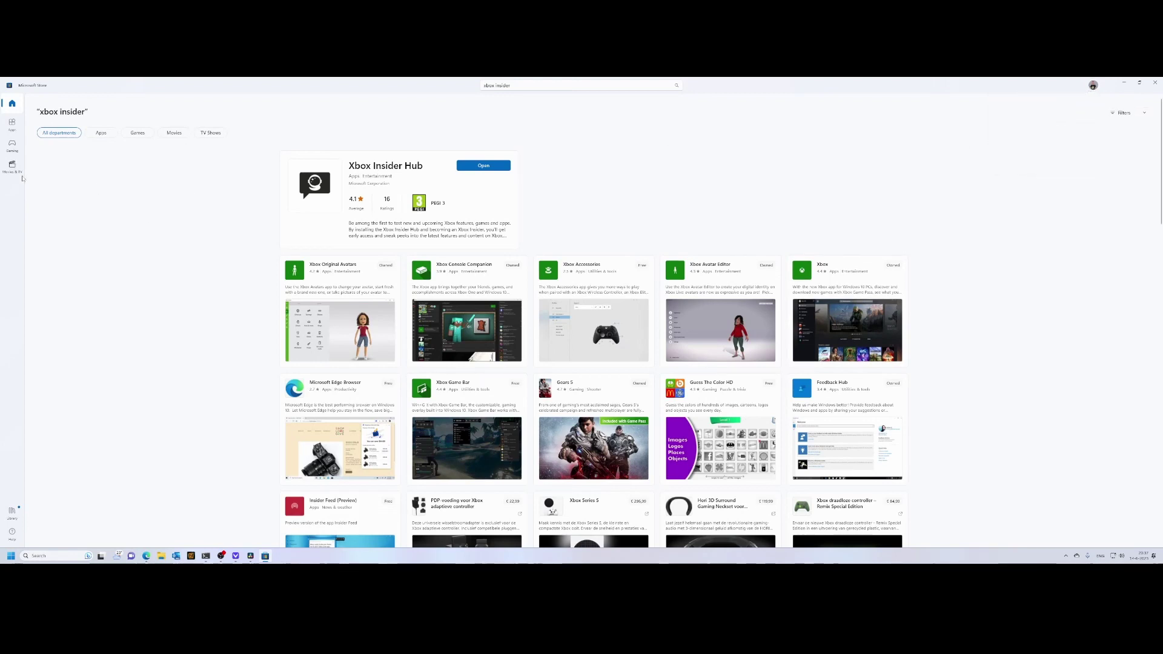
Open the Microsoft Store library and look through the available updates and installed apps
left_click(12, 512)
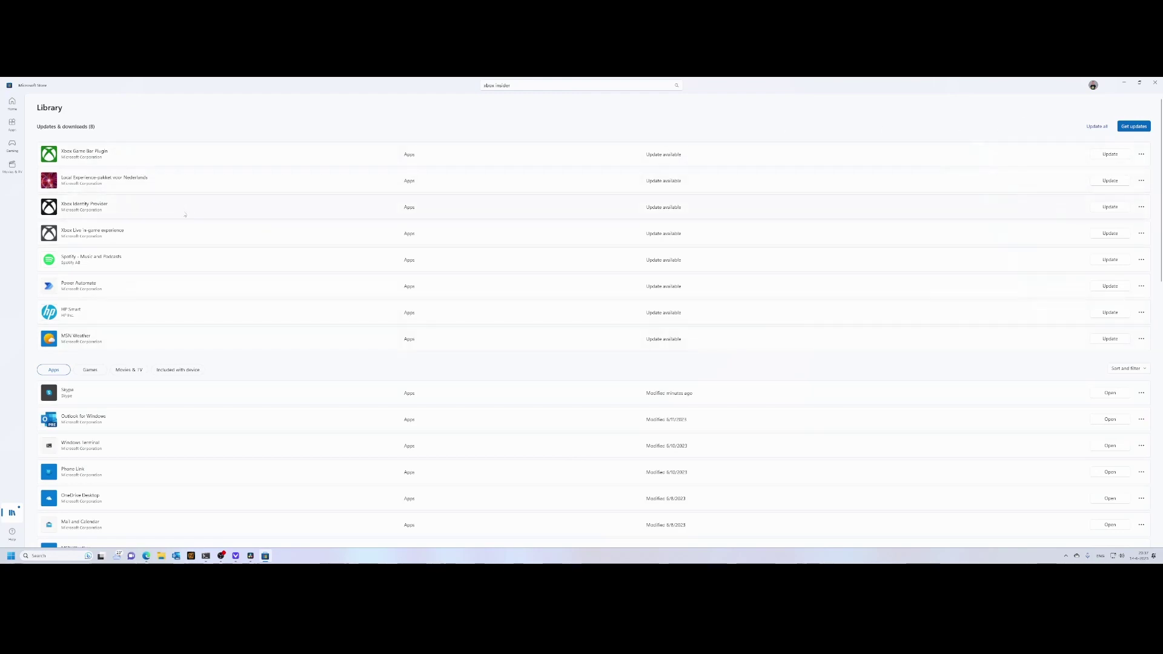
scroll(200, 318, "down", 2)
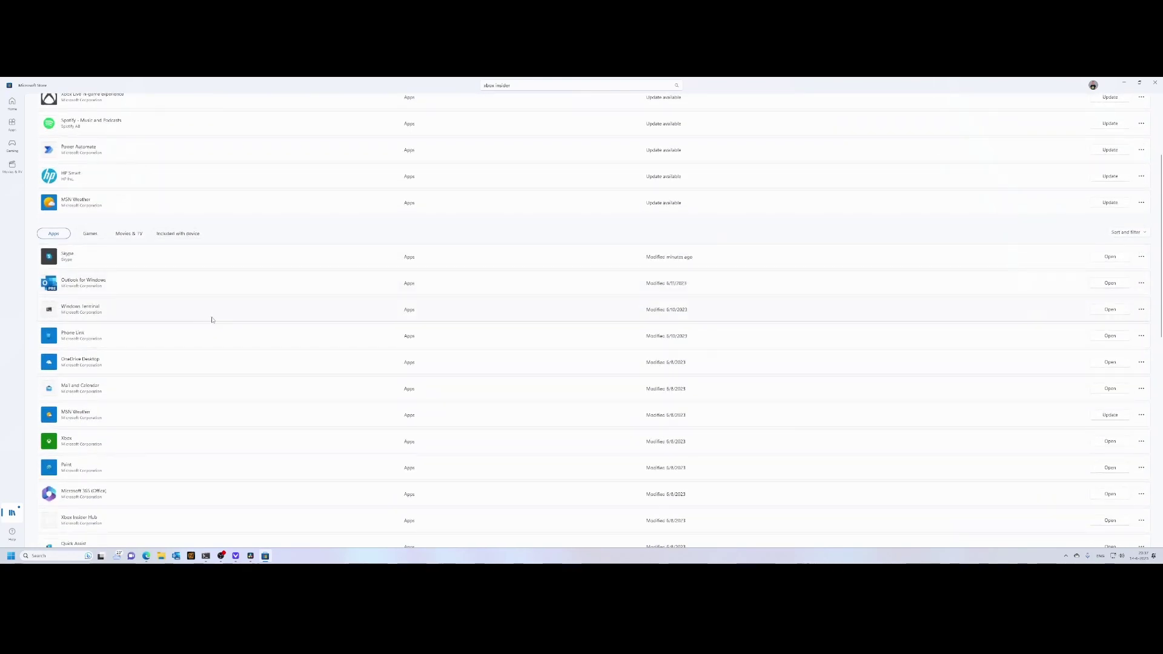
scroll(212, 319, "down", 2)
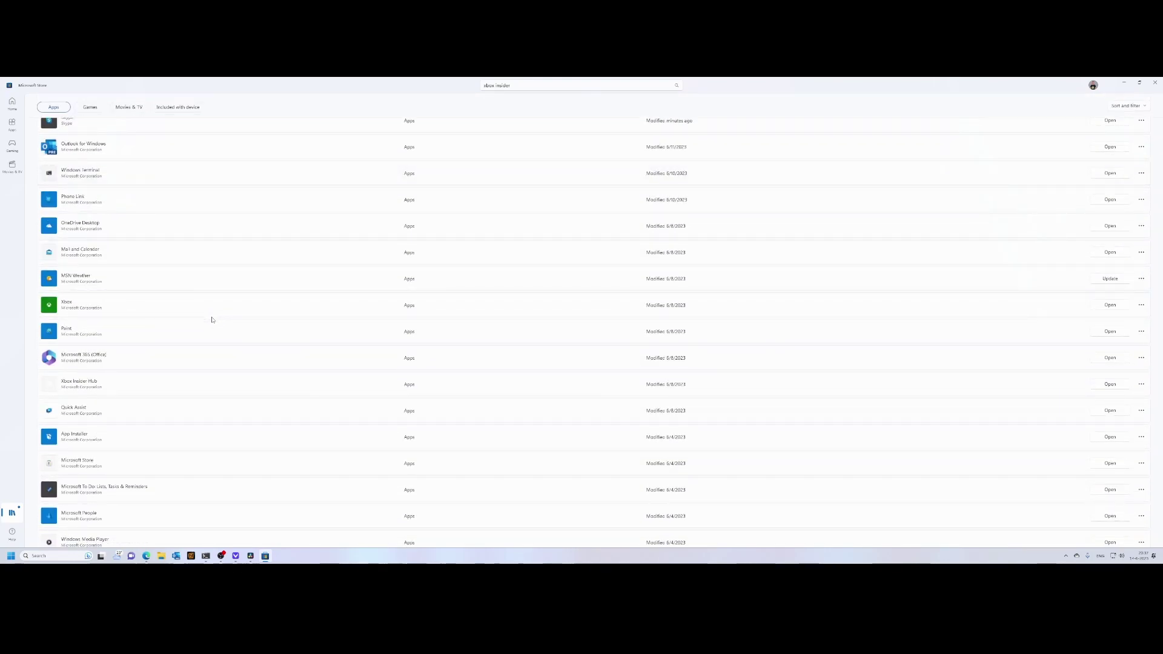
scroll(212, 319, "up", 4)
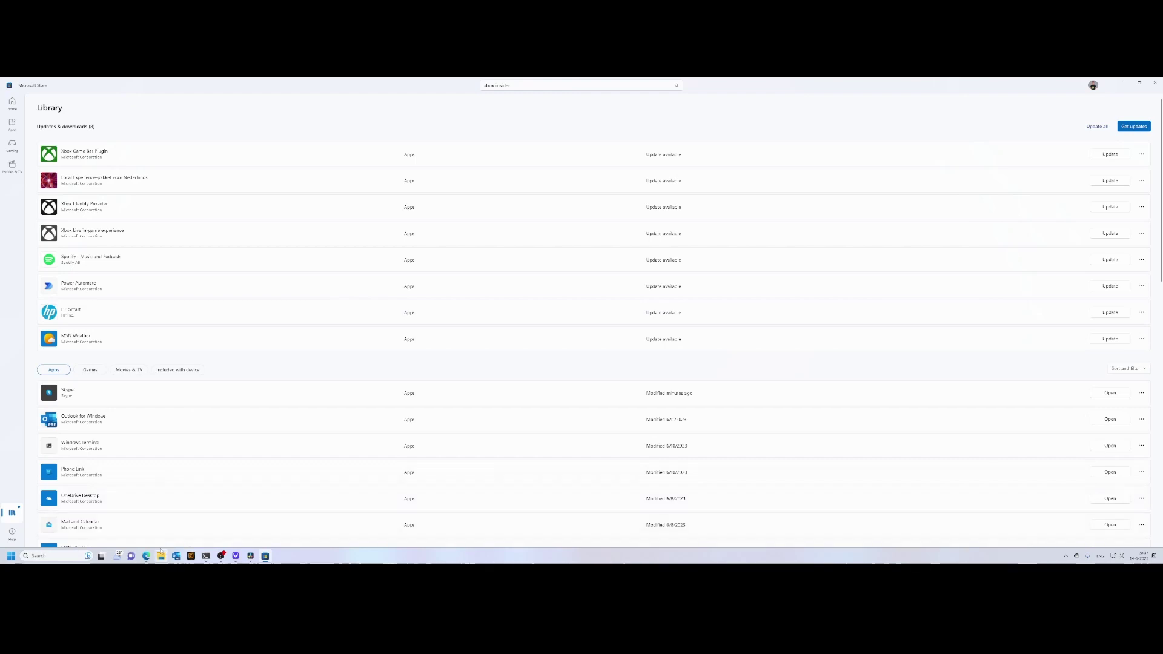
Switch to Edge and read the Aircraft & Avionics Update 2 Beta Release Notes [1.33.7.0] in the beta category's Beta News
left_click(147, 558)
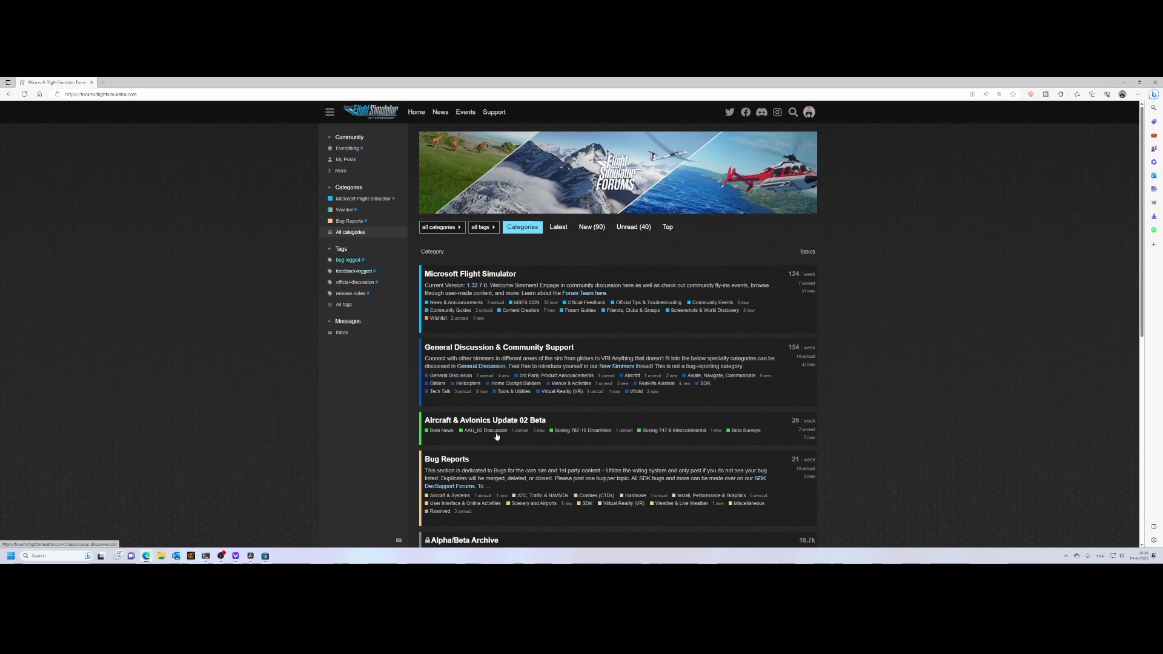
left_click(467, 422)
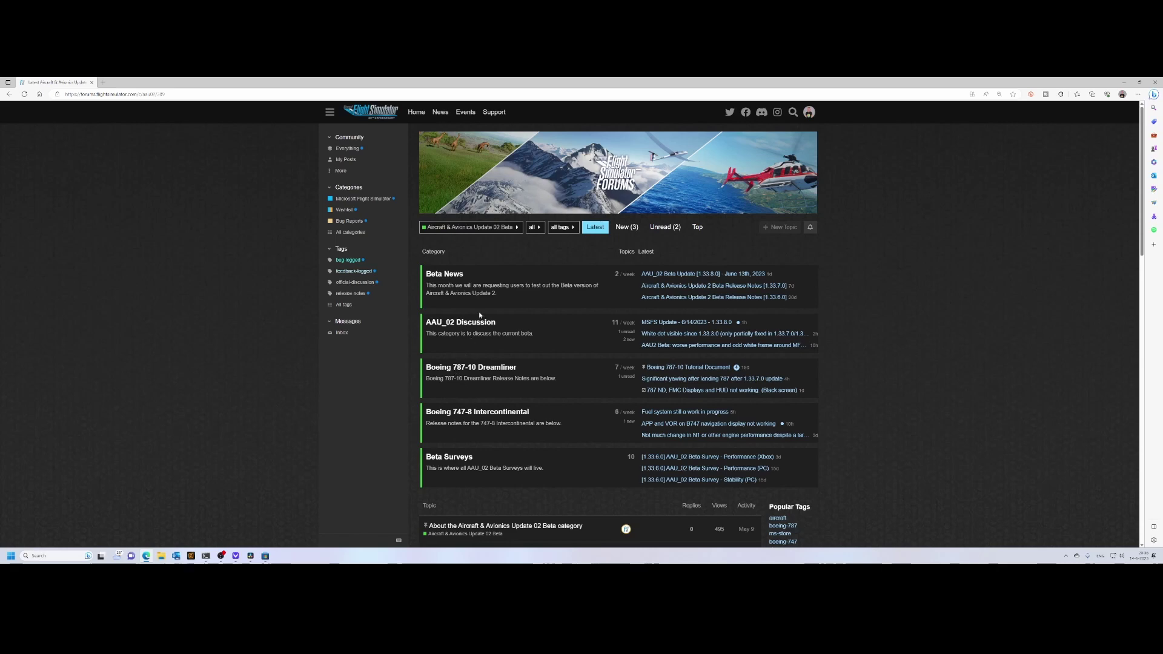
left_click(459, 279)
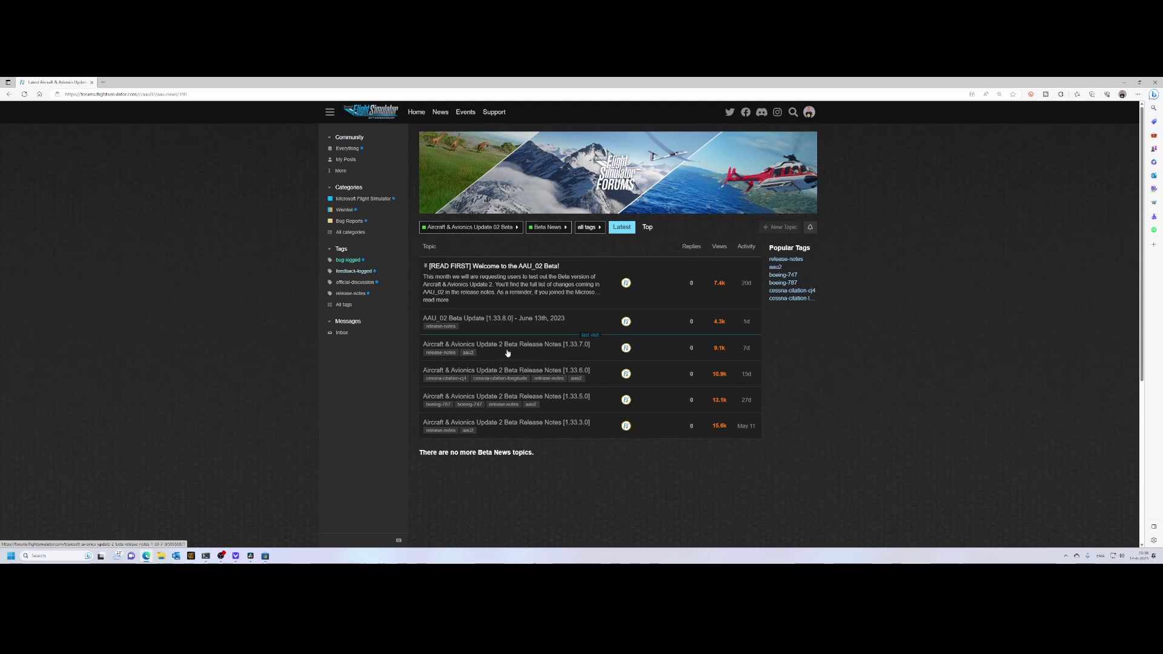
left_click(507, 349)
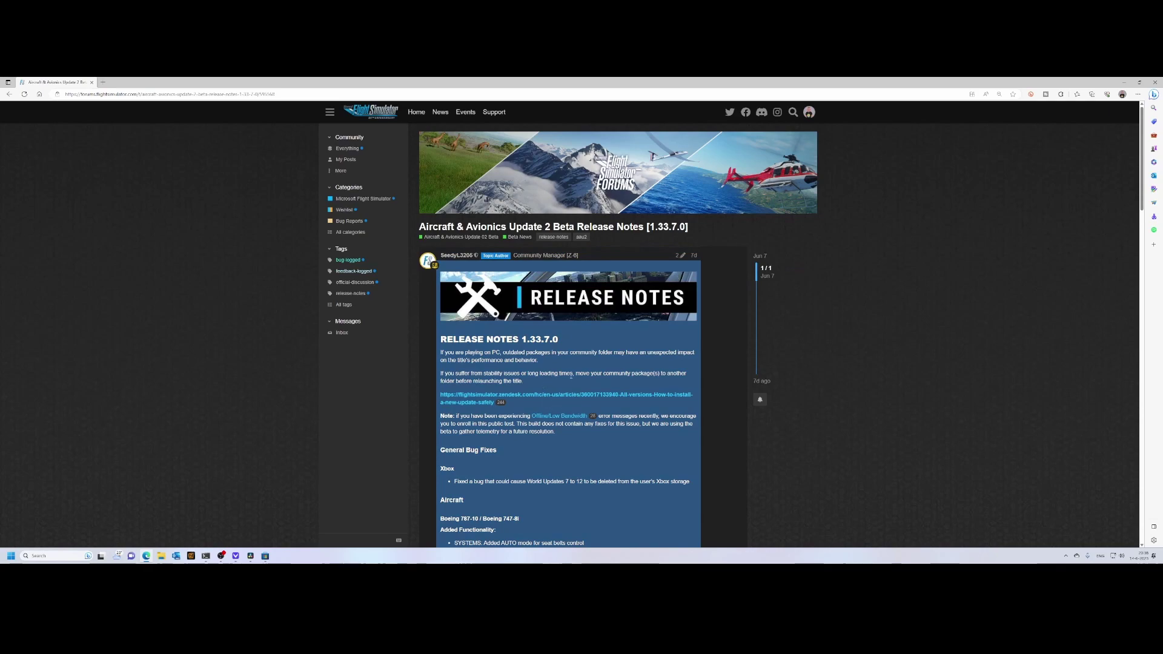
scroll(572, 375, "down", 5)
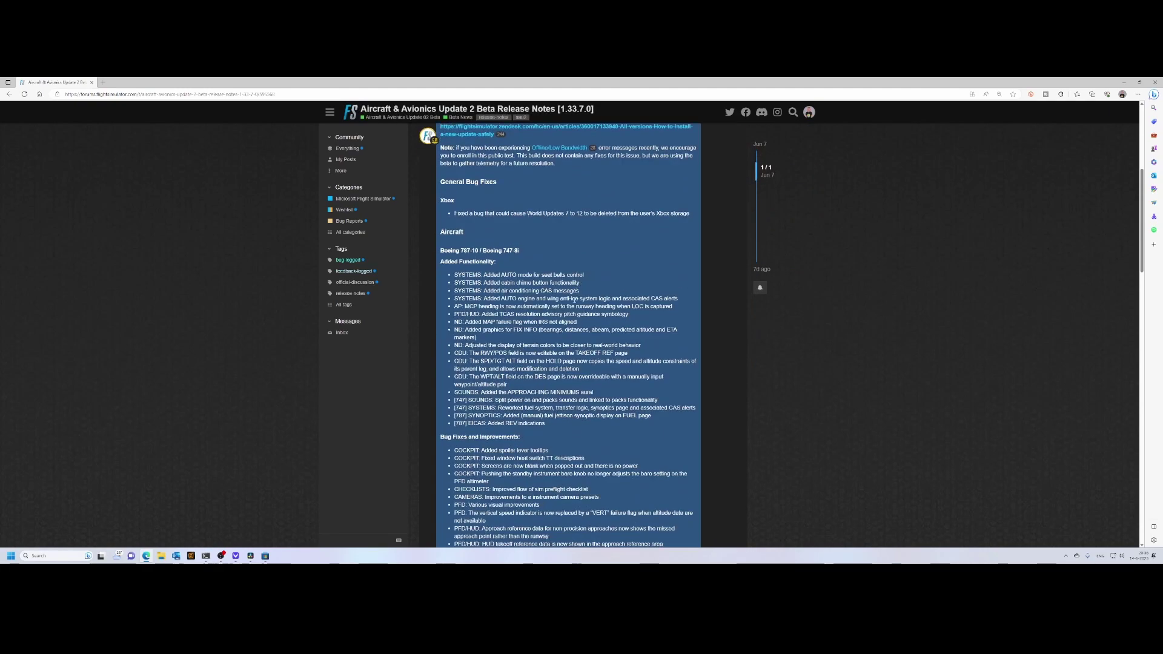
scroll(574, 312, "down", 2)
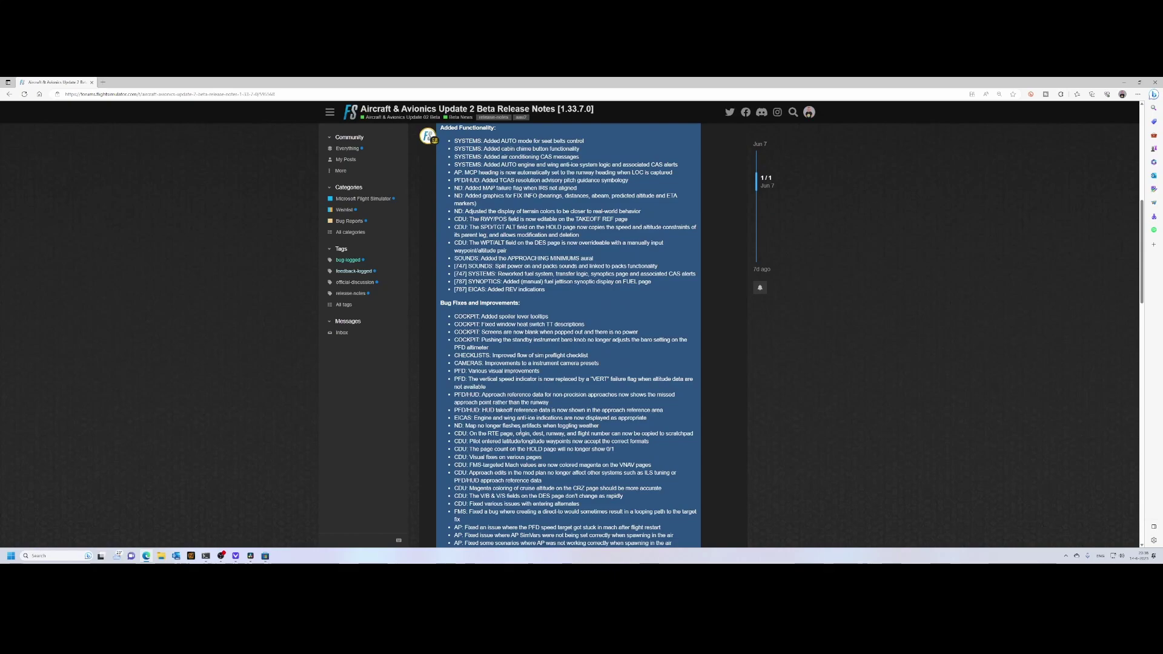
scroll(521, 432, "up", 5)
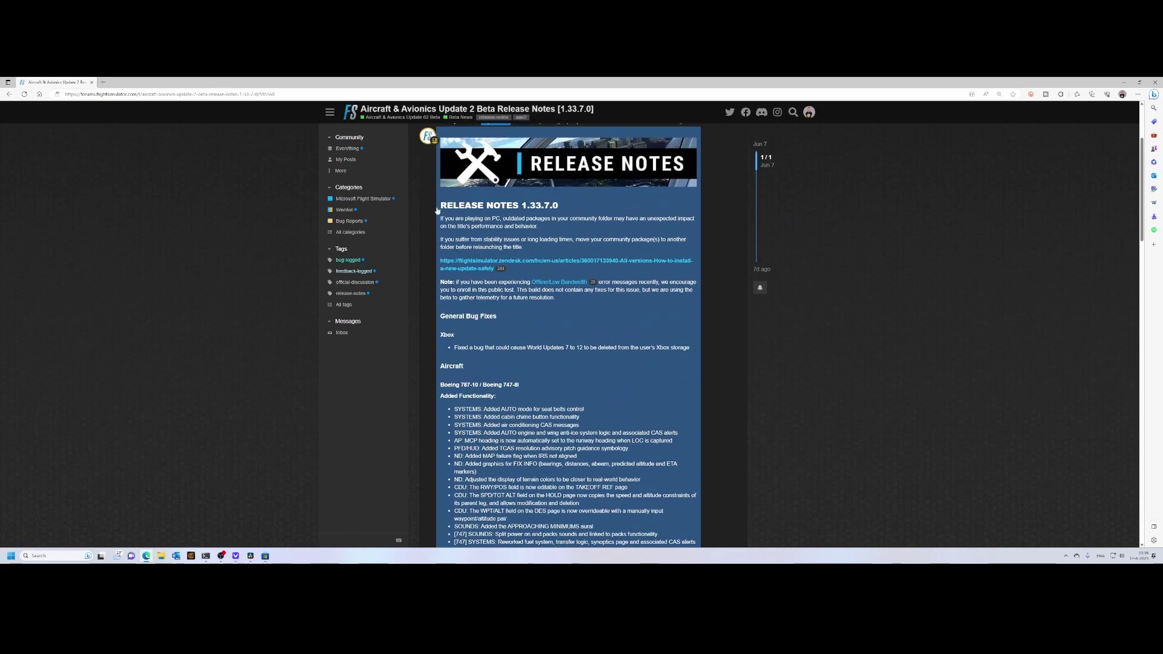
scroll(446, 203, "up", 2)
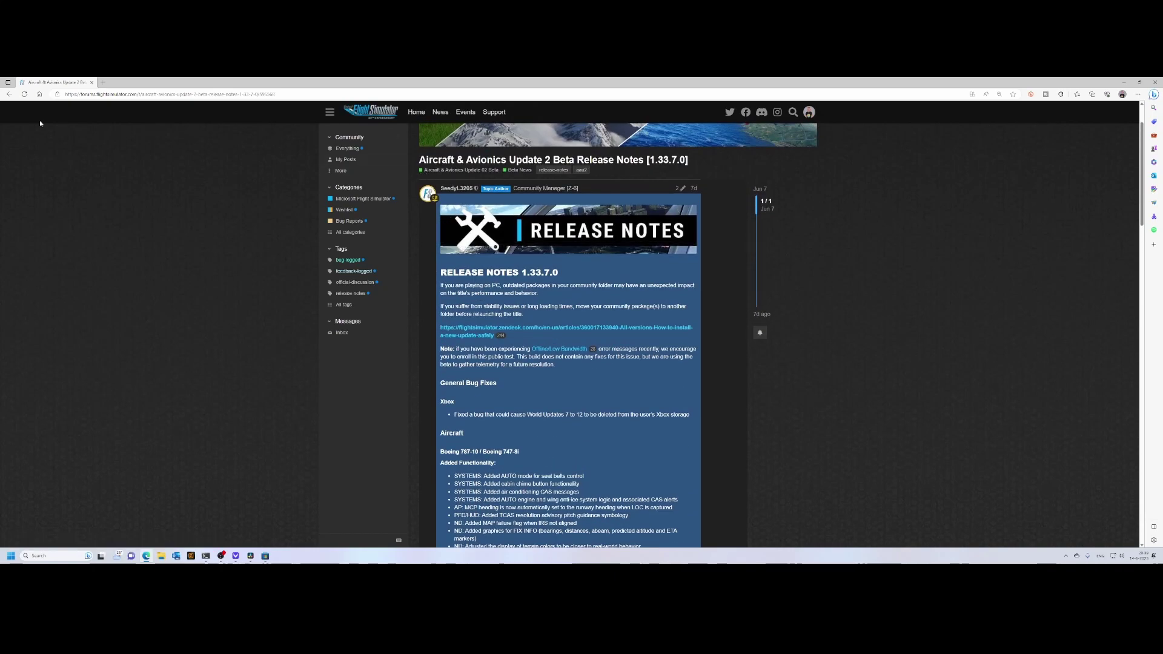
Return to the Aircraft & Avionics Update 02 Beta category and open its AAU_02 Discussion section
left_click(9, 94)
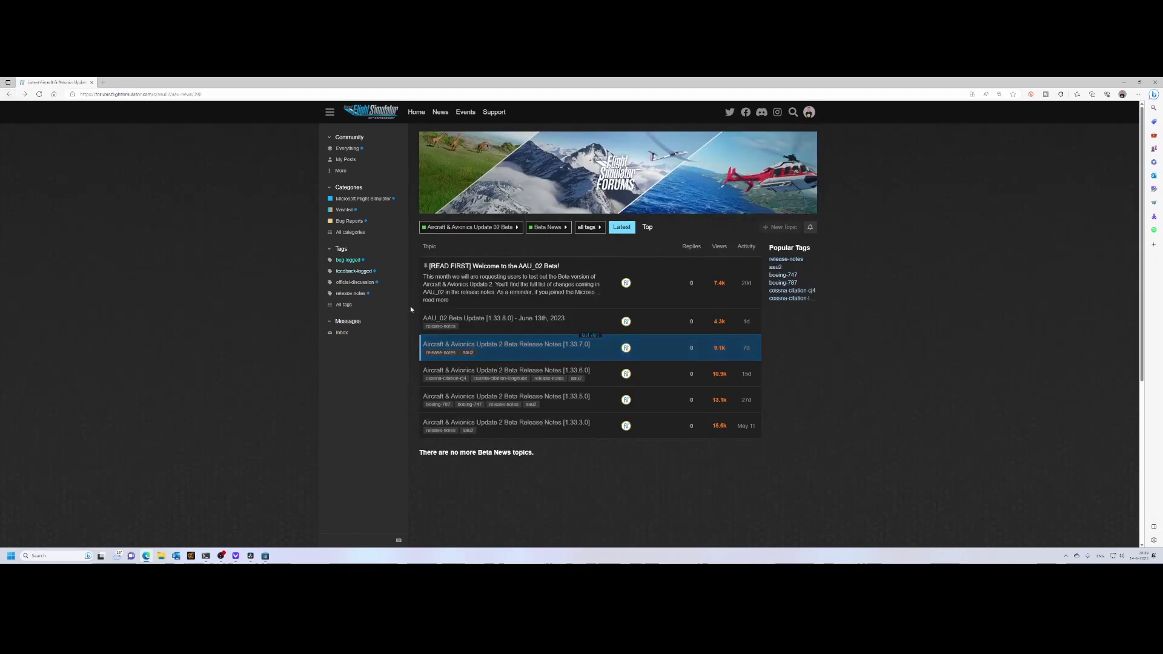
left_click(9, 94)
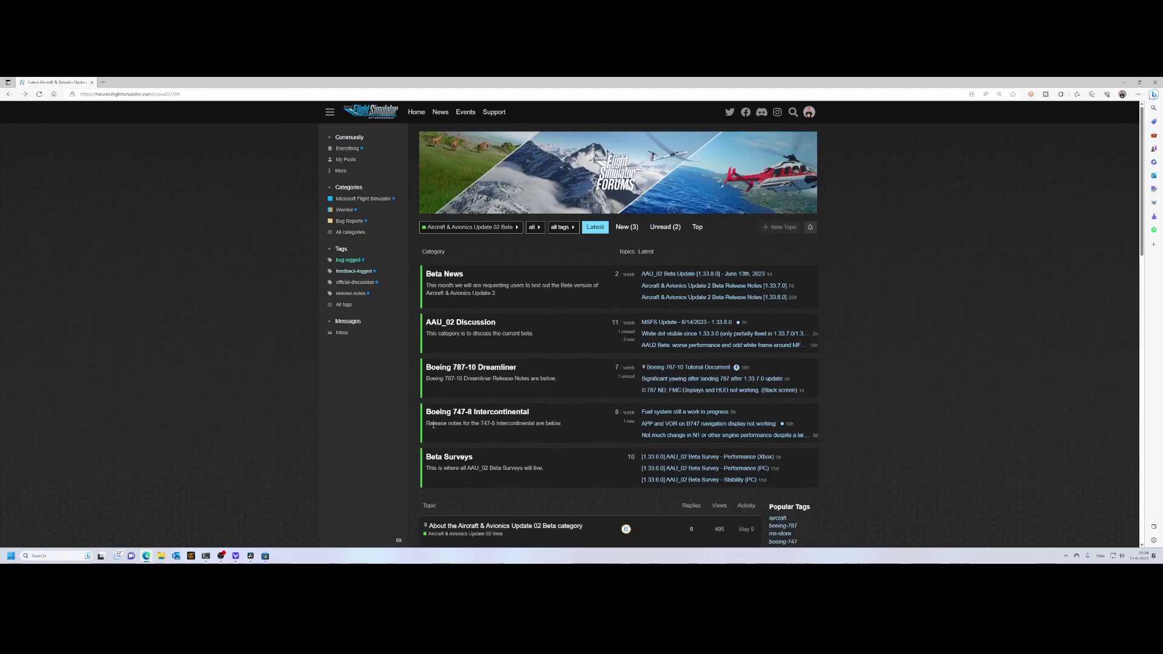
left_click(459, 325)
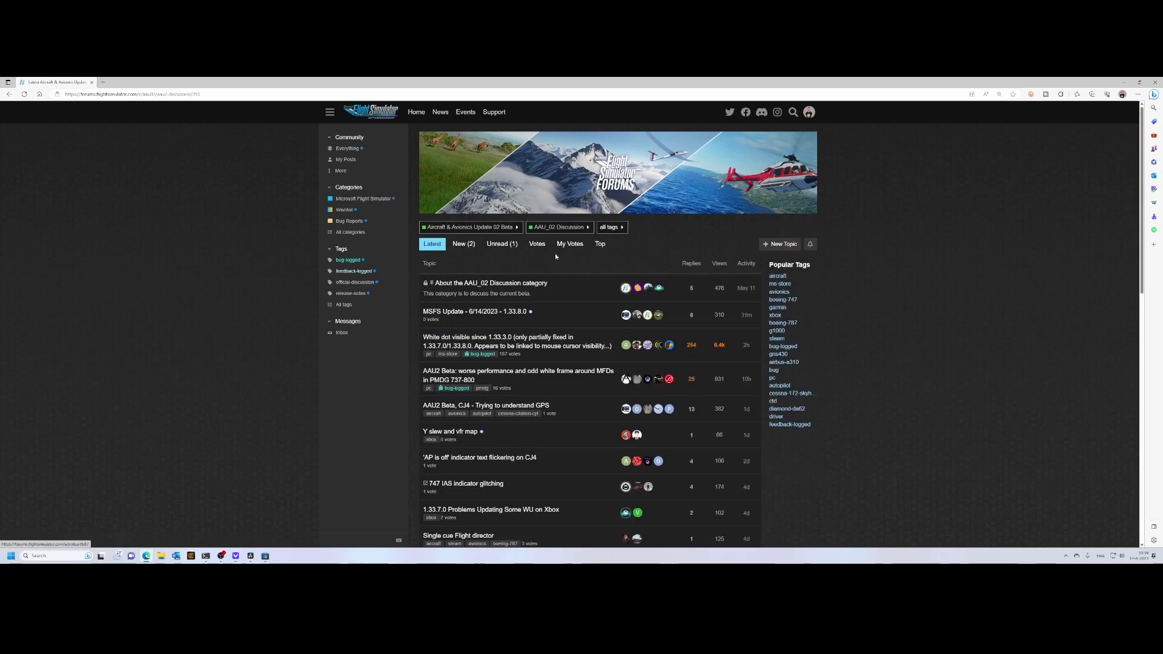